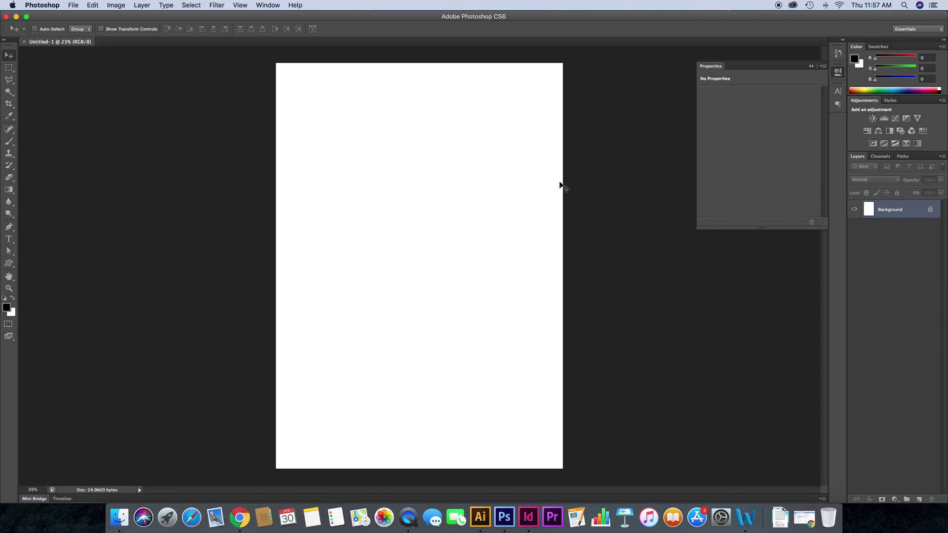
Rotate the blank canvas 90° clockwise into landscape orientation
click(115, 6)
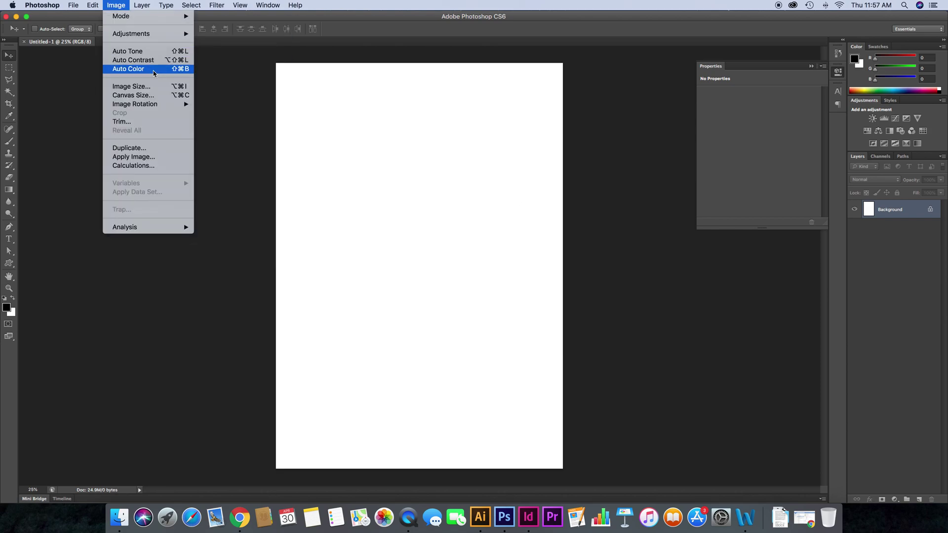
mouse_move(148, 105)
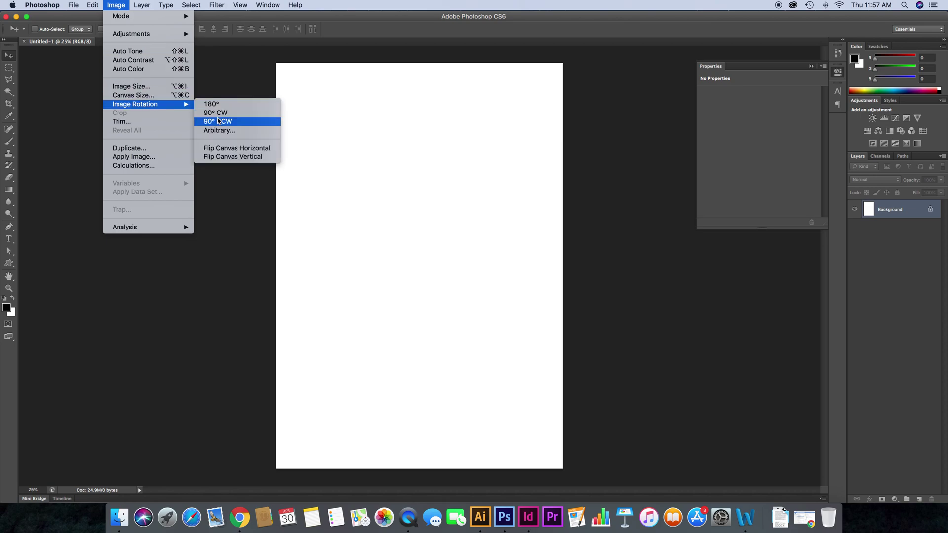
click(214, 113)
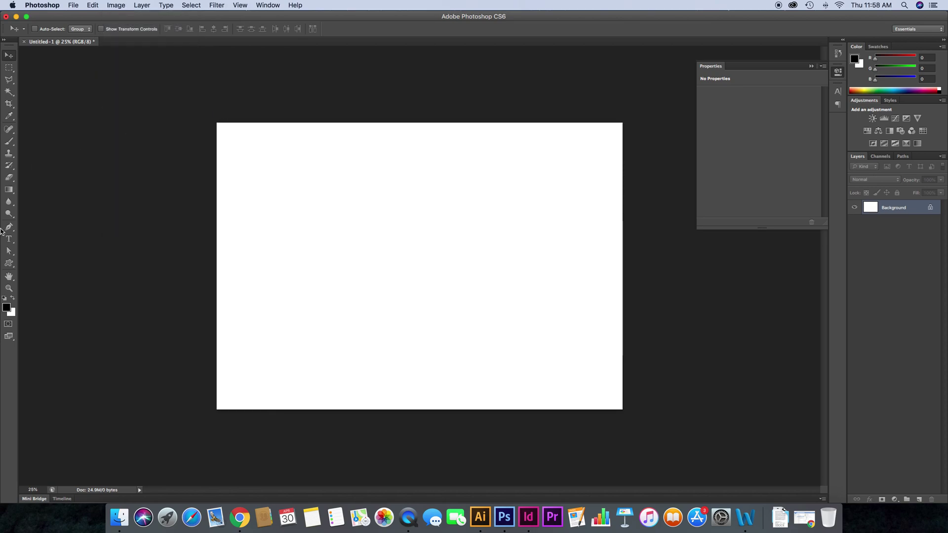
Add the text CHROME on the canvas in Montserrat Black at 72 pt
click(9, 239)
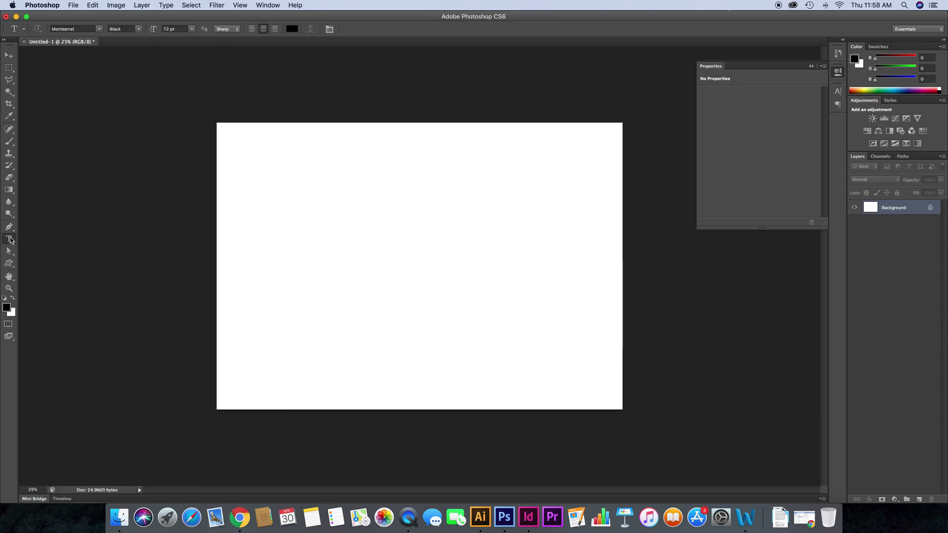
click(321, 259)
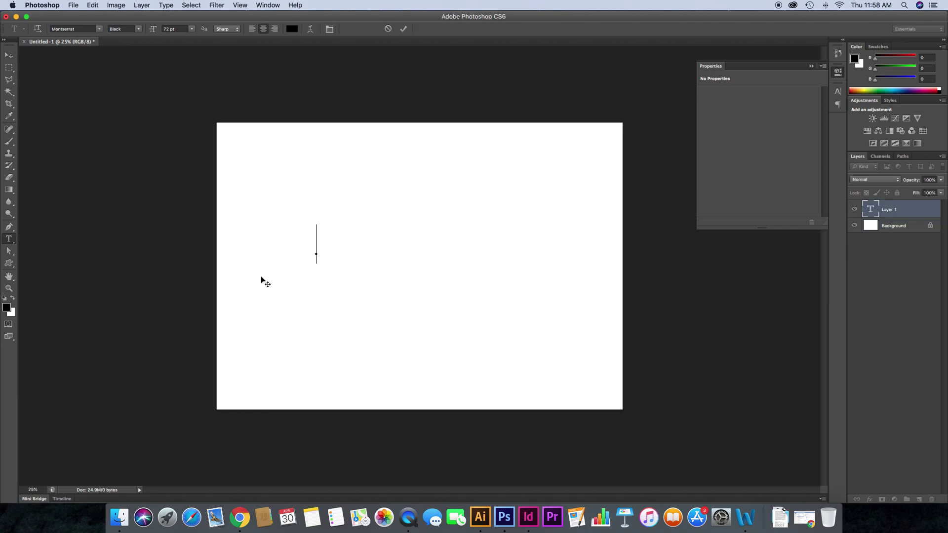
text(CH)
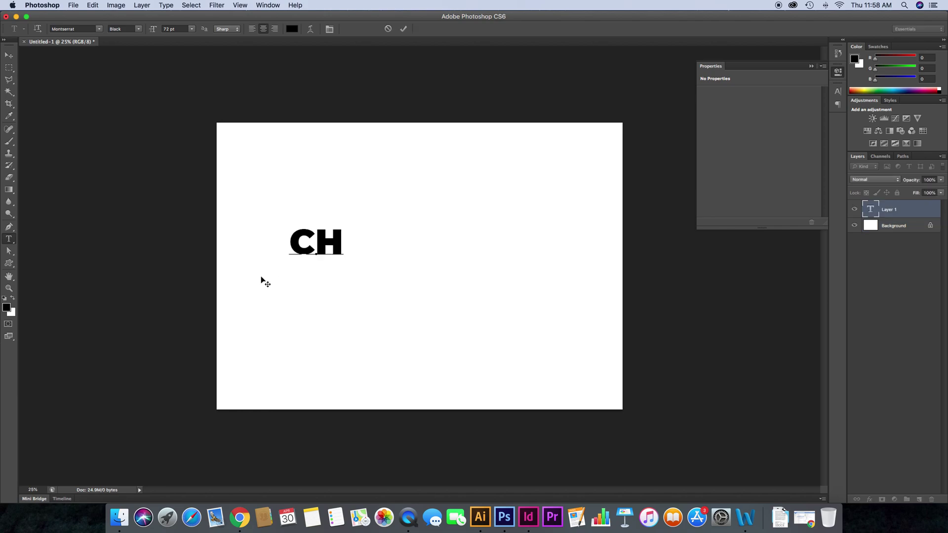
text(ROME)
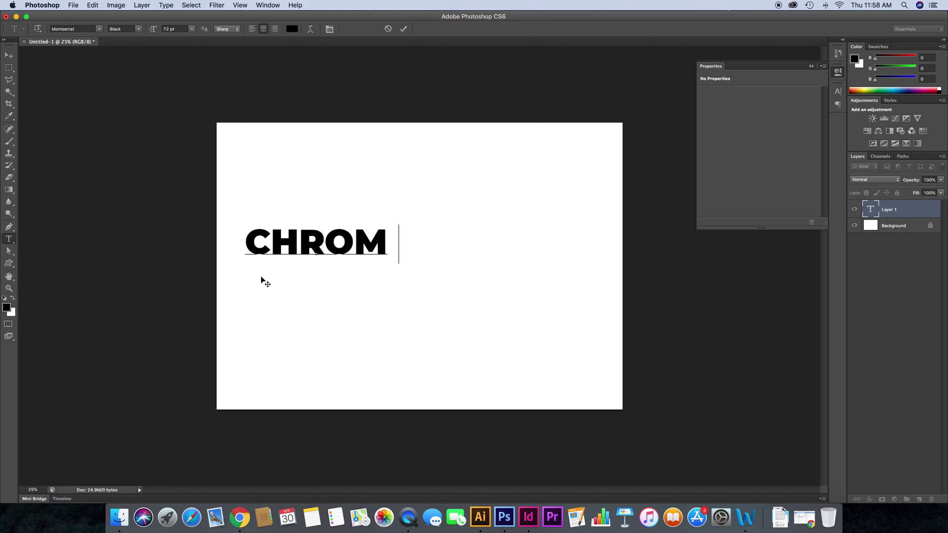
click(6, 57)
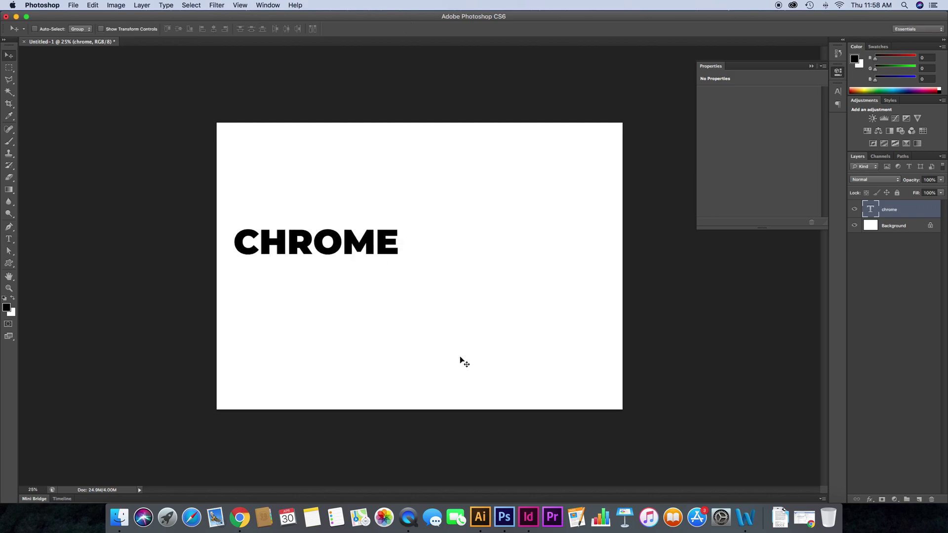
Scale up the CHROME text with Free Transform so it spans about three quarters of the canvas width
key(super+t)
drag(401, 262, 537, 317)
key(Return)
Center the CHROME text horizontally and vertically on the canvas by aligning it to a full-canvas selection, and deselect
key(w)
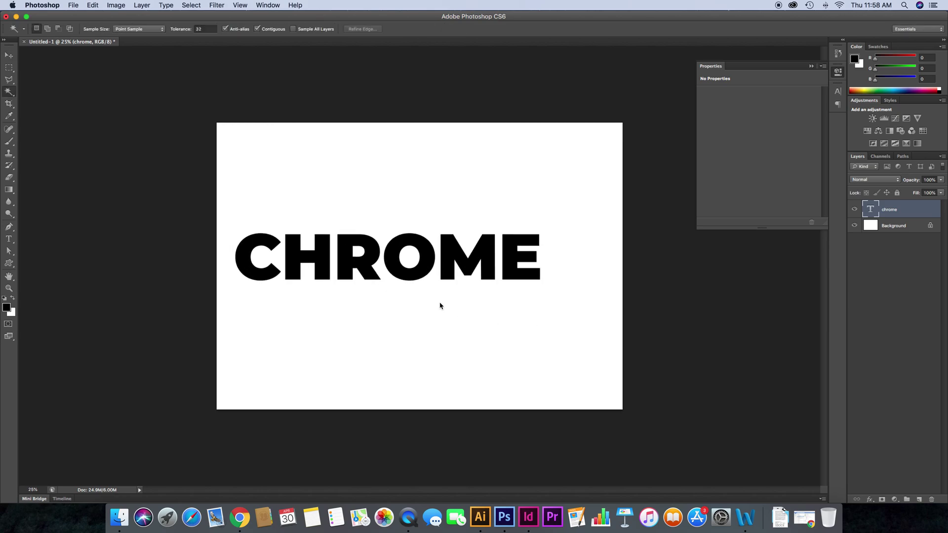
right_click(440, 303)
click(468, 371)
key(v)
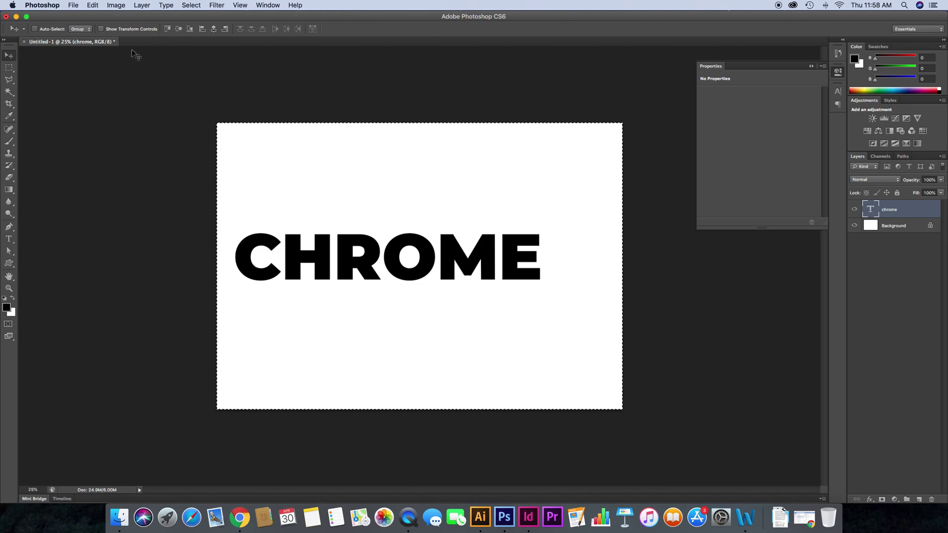
click(192, 29)
click(181, 29)
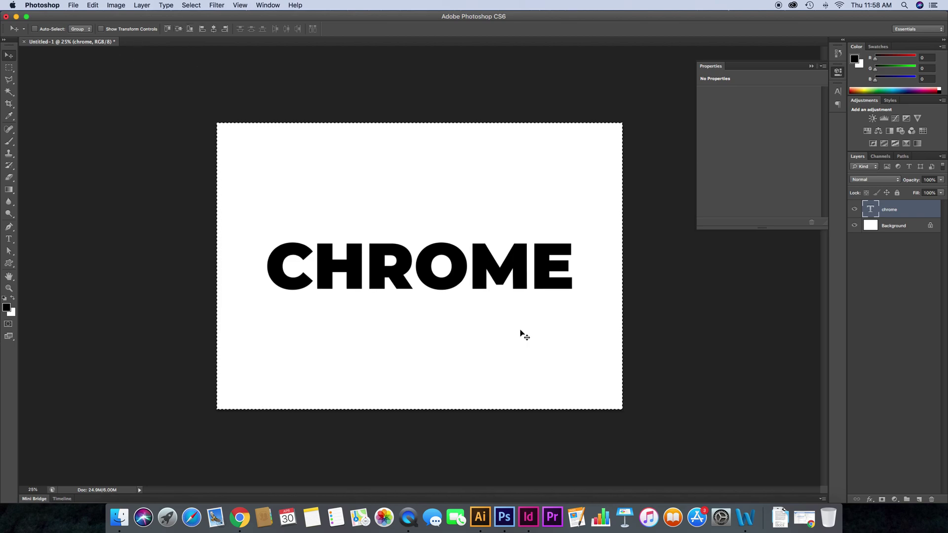
key(super+d)
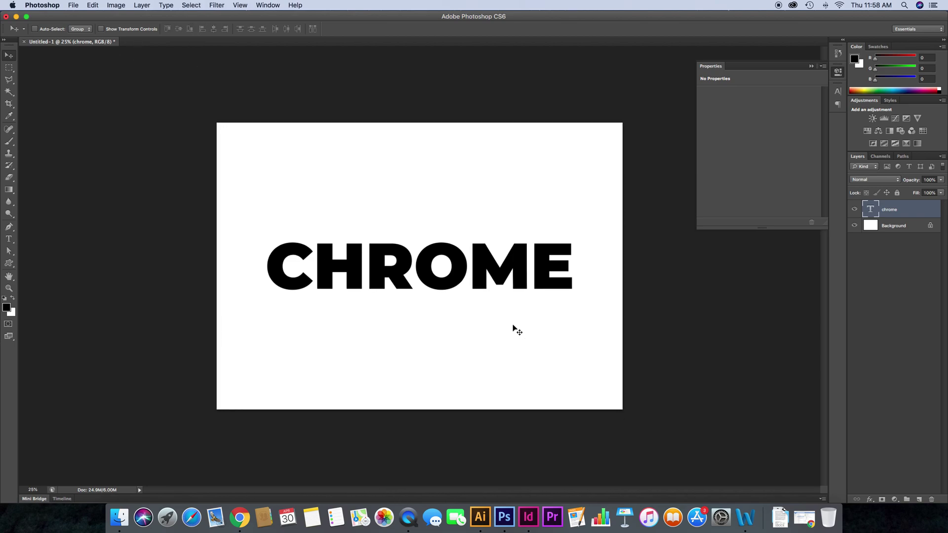
Fill the Background layer with black and recolor the CHROME text layer white
click(914, 226)
key(alt+BackSpace)
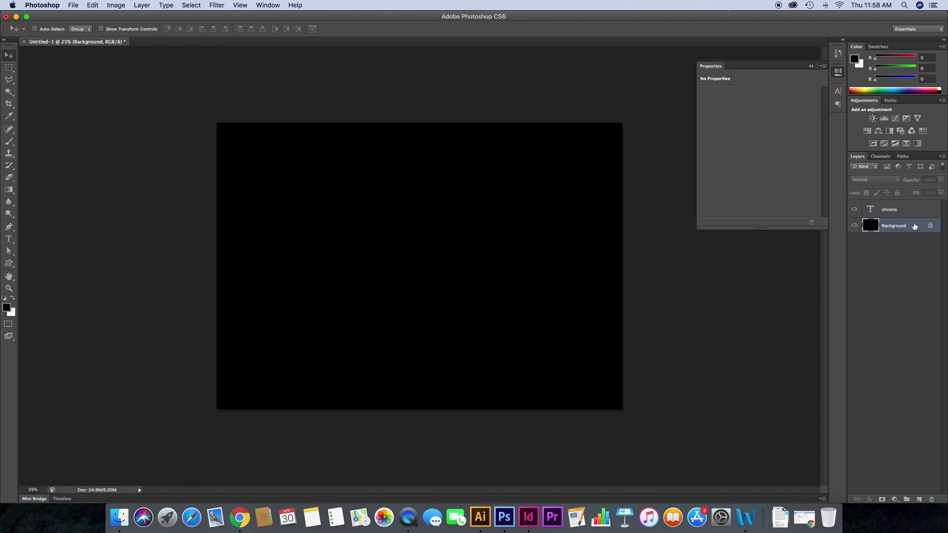
click(915, 211)
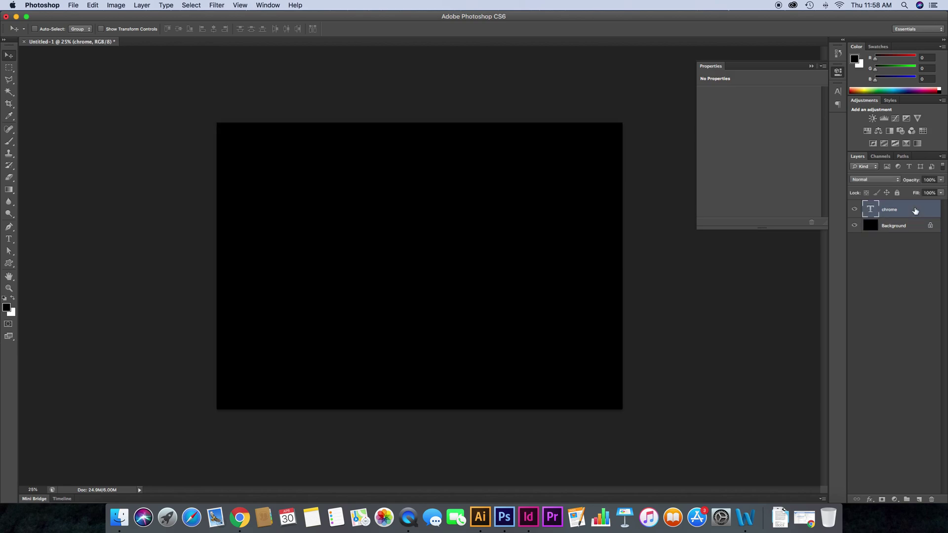
key(super+BackSpace)
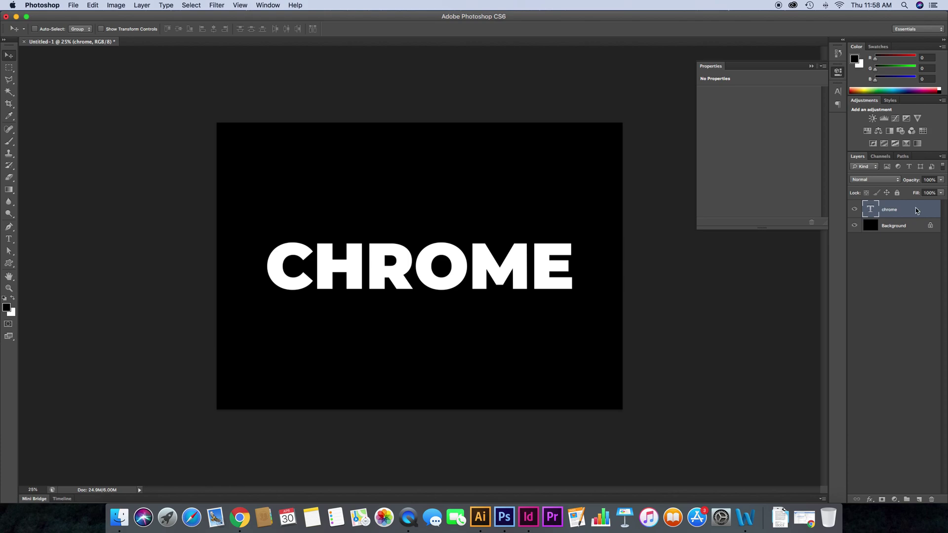
Convert the chrome text layer to a smart object and enable the Bevel & Emboss layer style on it
right_click(915, 208)
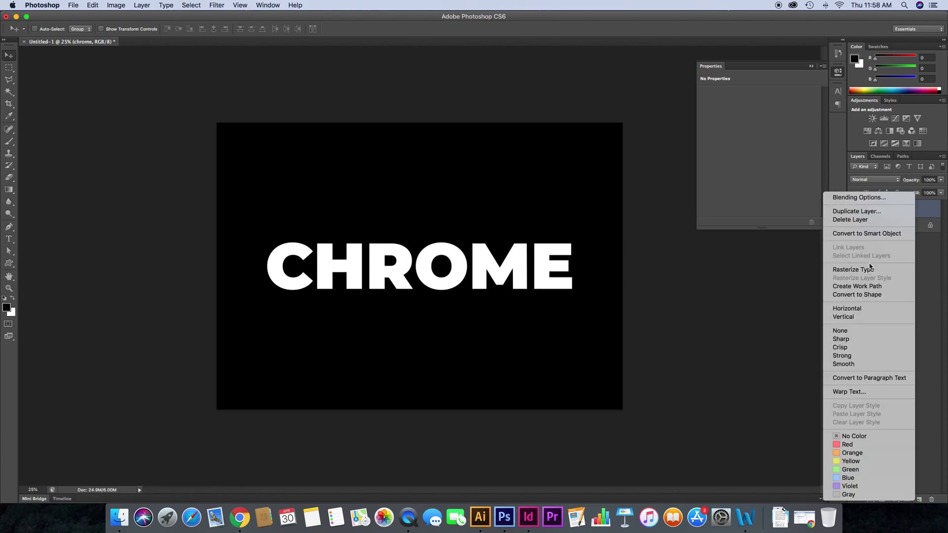
click(860, 234)
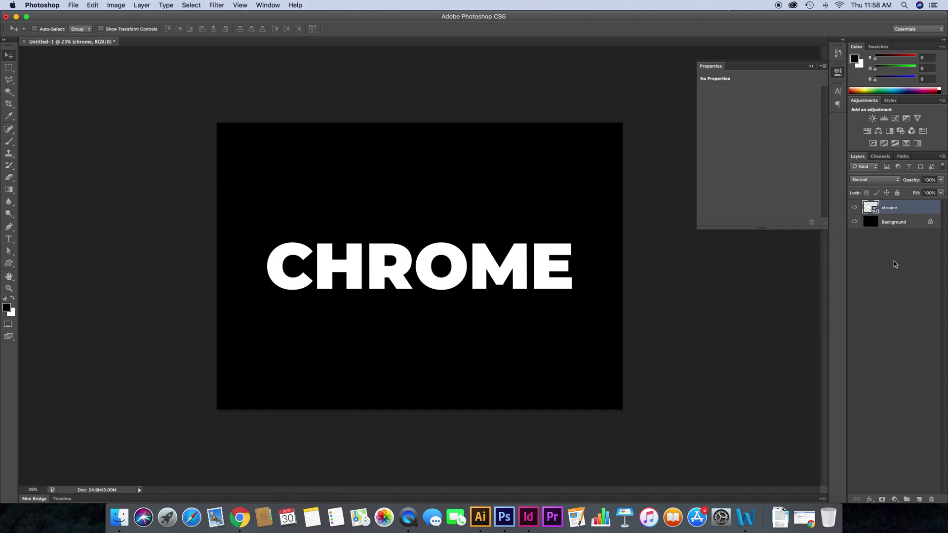
click(869, 500)
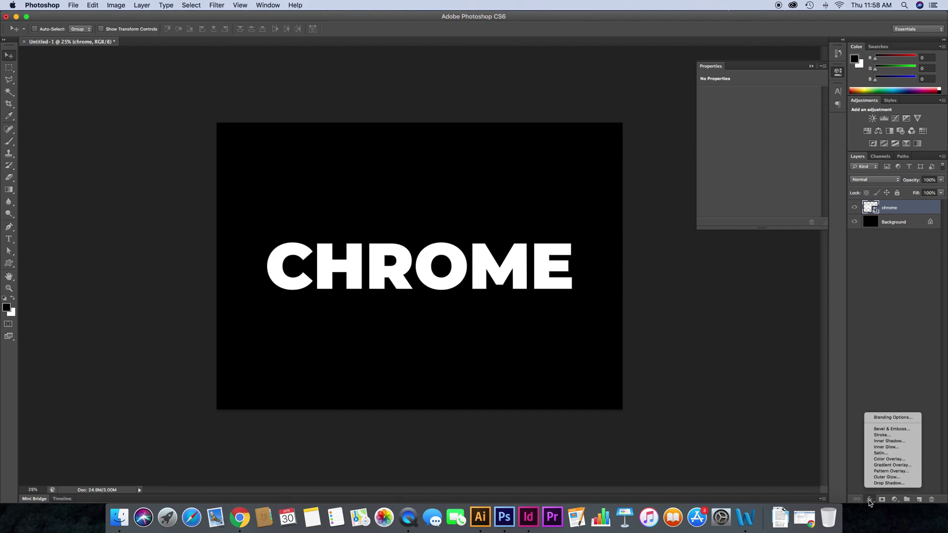
click(886, 418)
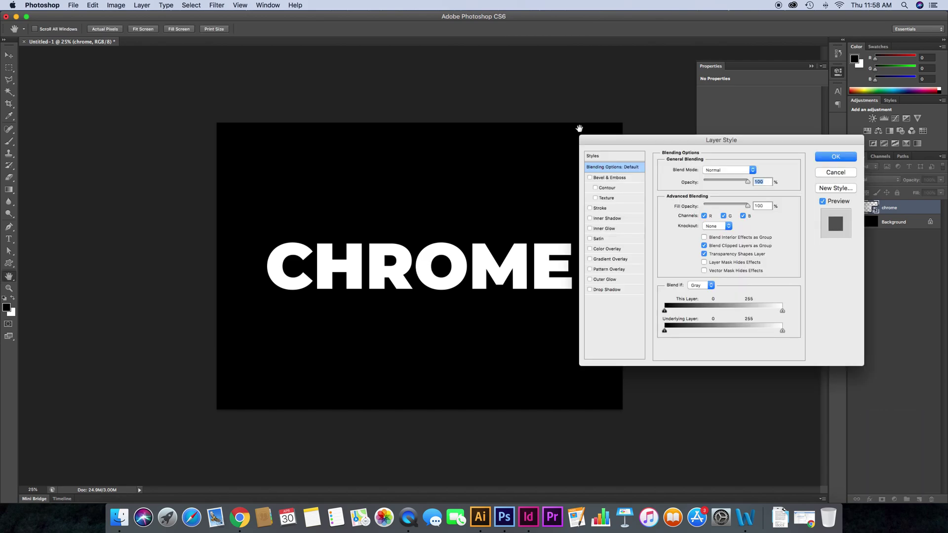
mouse_move(609, 140)
mouse_down()
mouse_move(595, 143)
mouse_move(614, 154)
mouse_up()
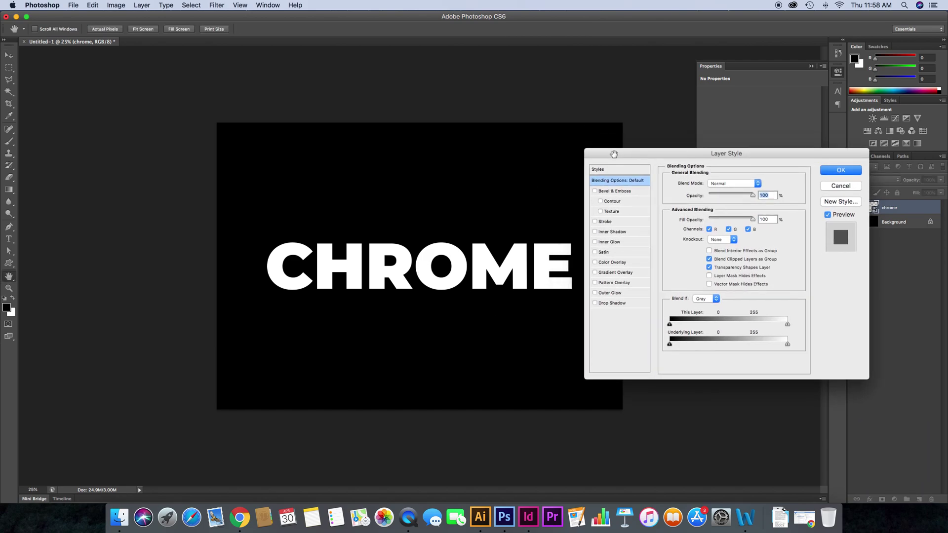
click(595, 192)
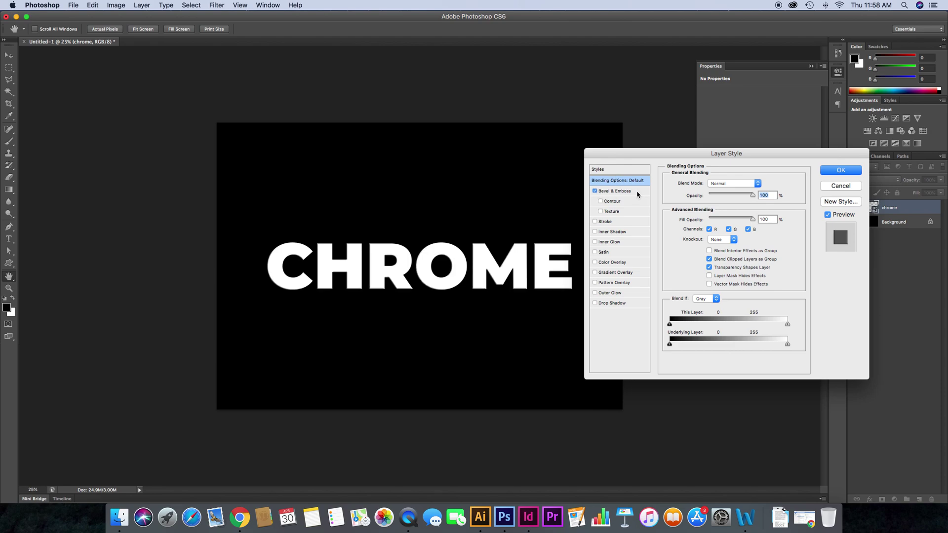
click(637, 193)
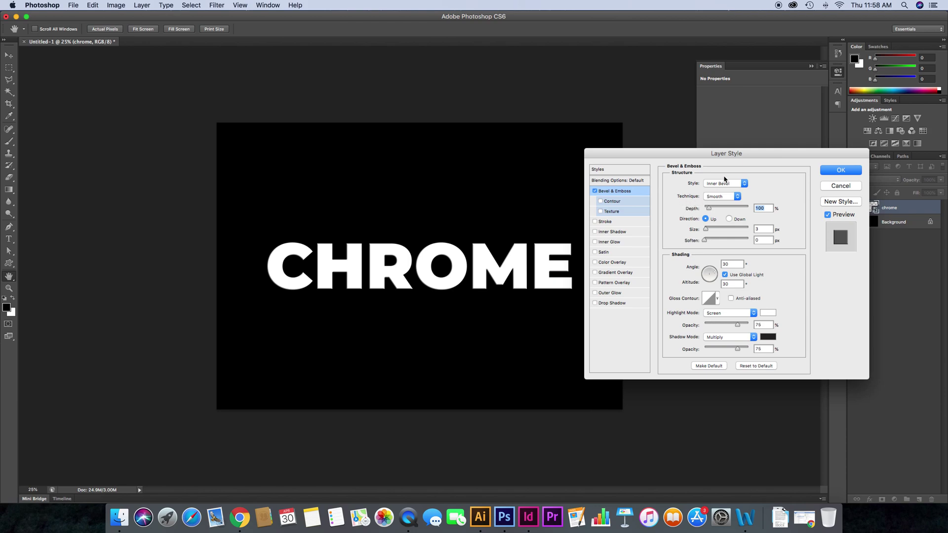
Set the bevel's depth to 600%, size to 50 px, soften to 5 px and shading angle to 90°
click(766, 208)
drag(765, 208, 731, 208)
text(600)
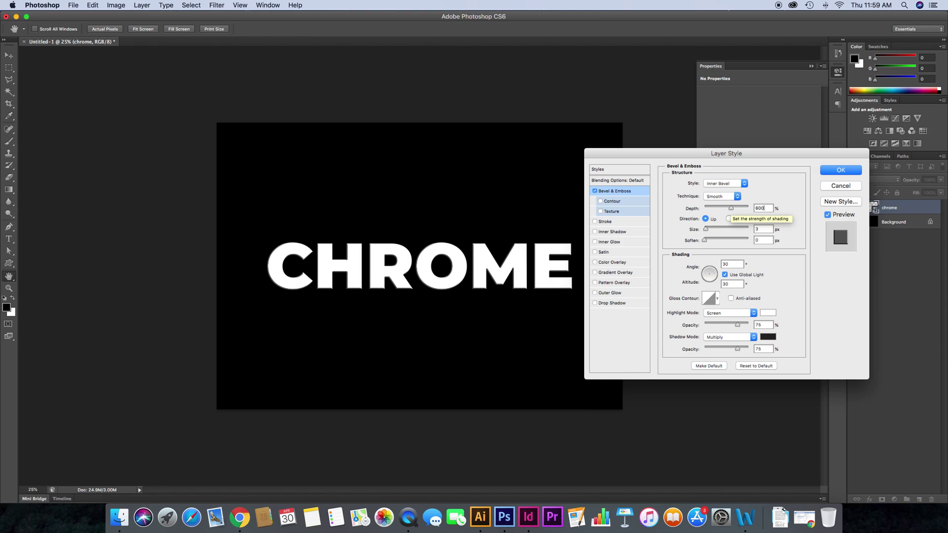
key(Tab)
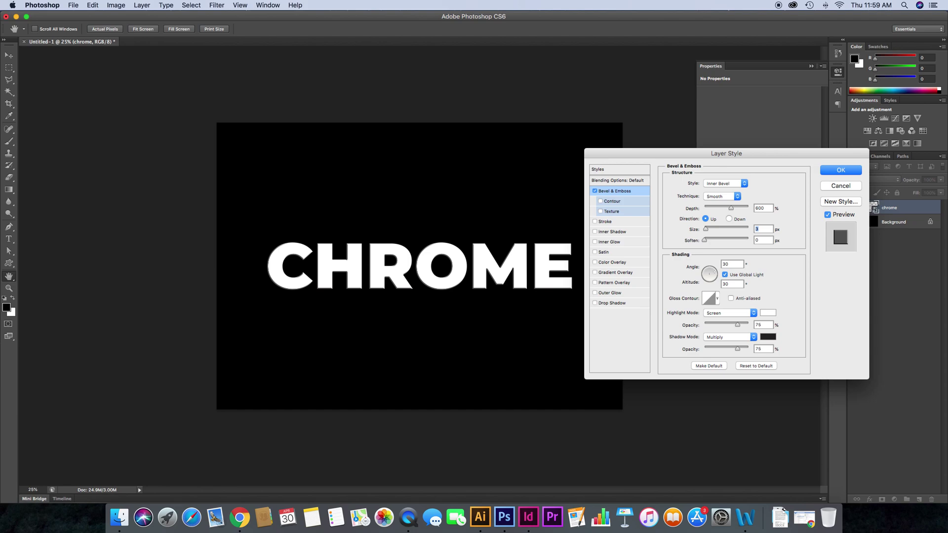
text(50)
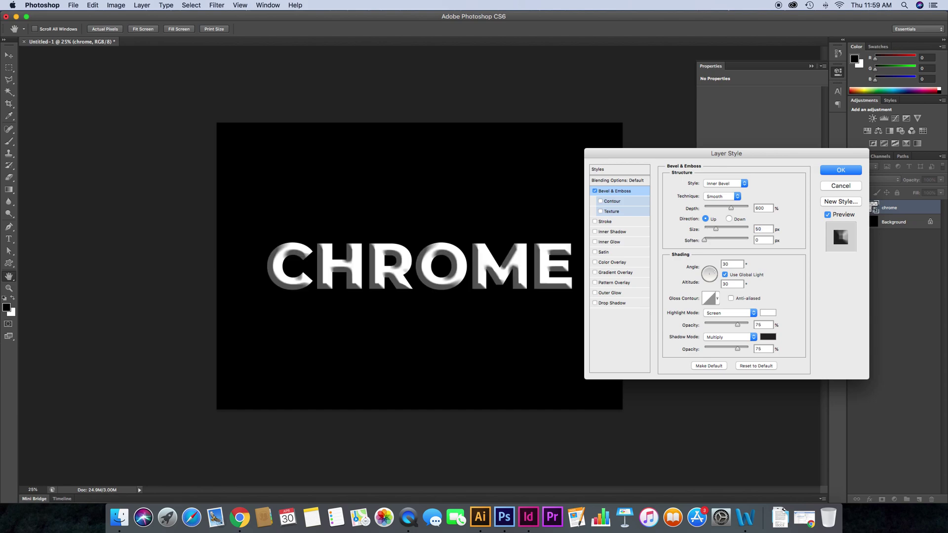
text(5)
key(Tab)
text(90)
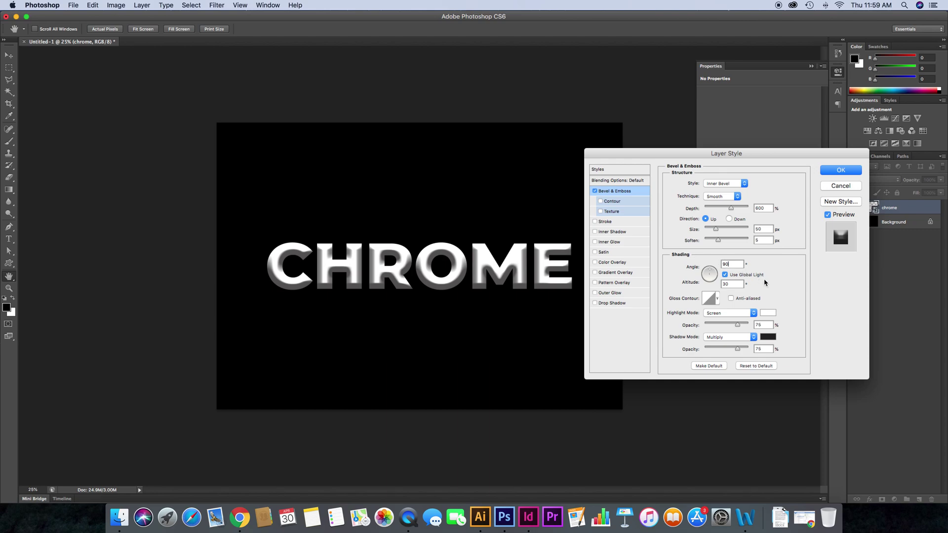
Turn on anti-aliasing for the bevel's gloss contour and choose the Ring - Double contour
double_click(723, 285)
click(730, 299)
click(718, 298)
click(696, 338)
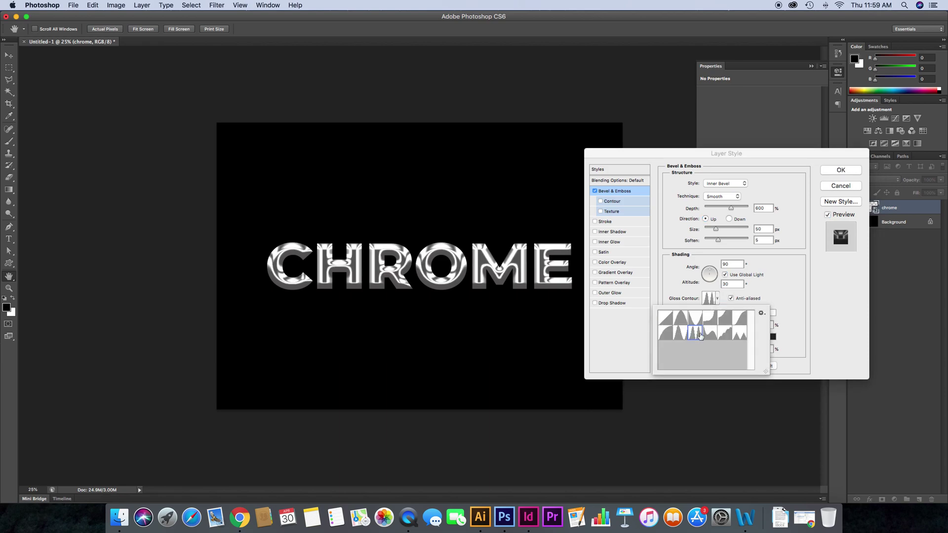
click(778, 295)
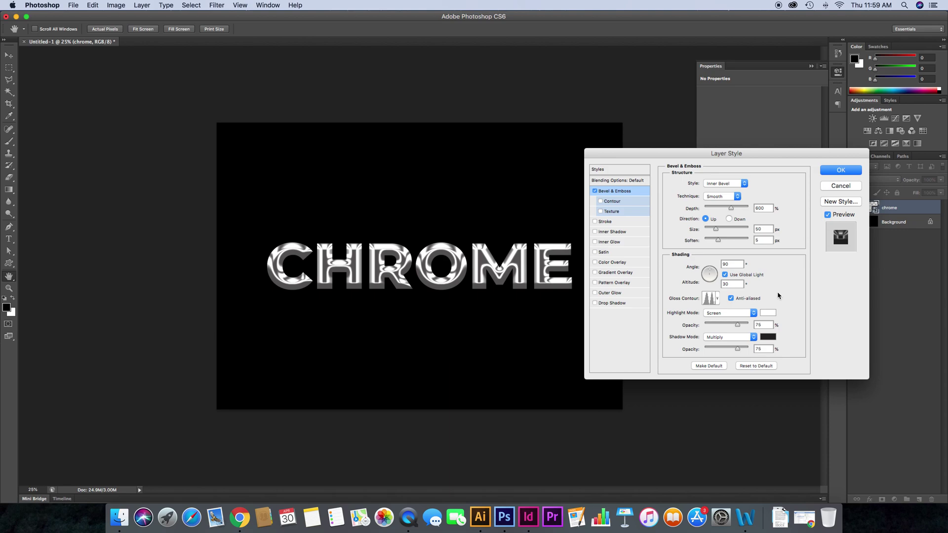
Set the bevel's highlight mode to Linear Dodge (Add) with 50% opacity
click(750, 313)
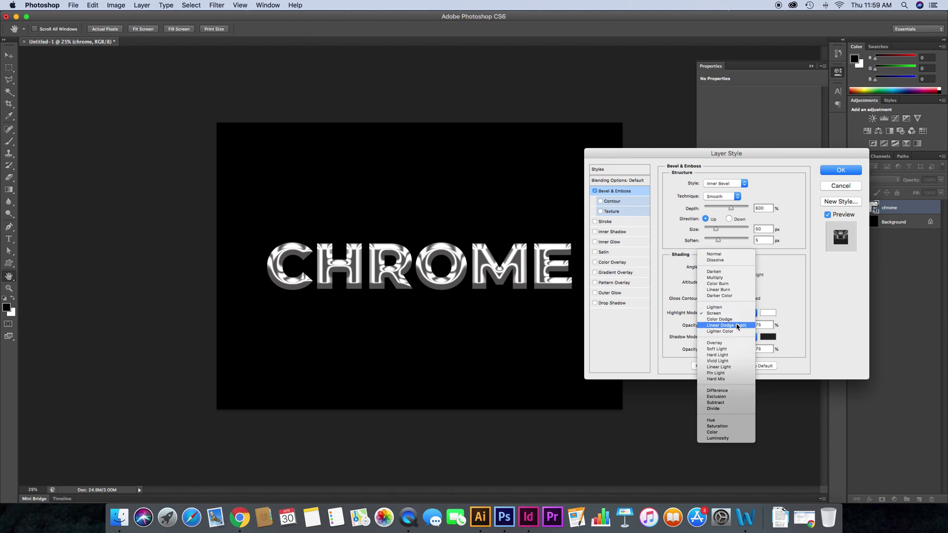
click(738, 326)
double_click(766, 325)
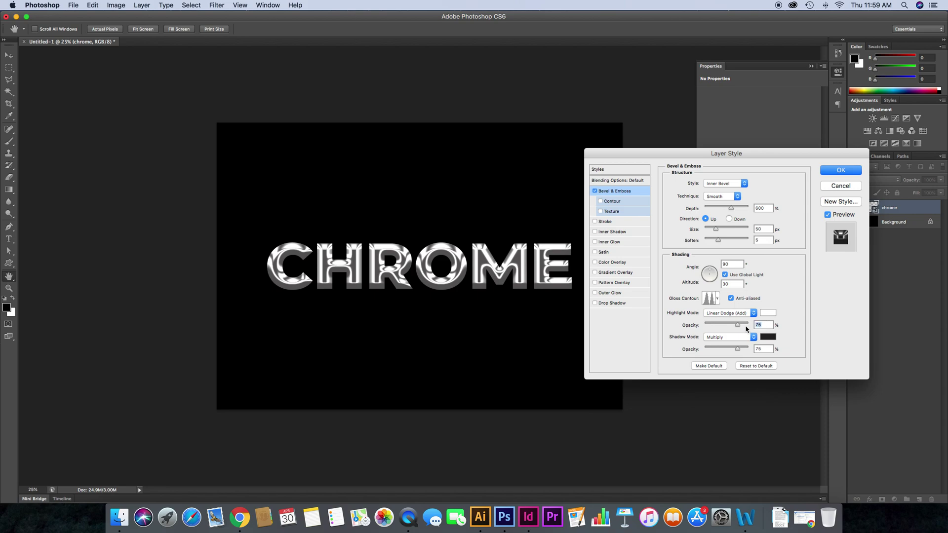
text(5)
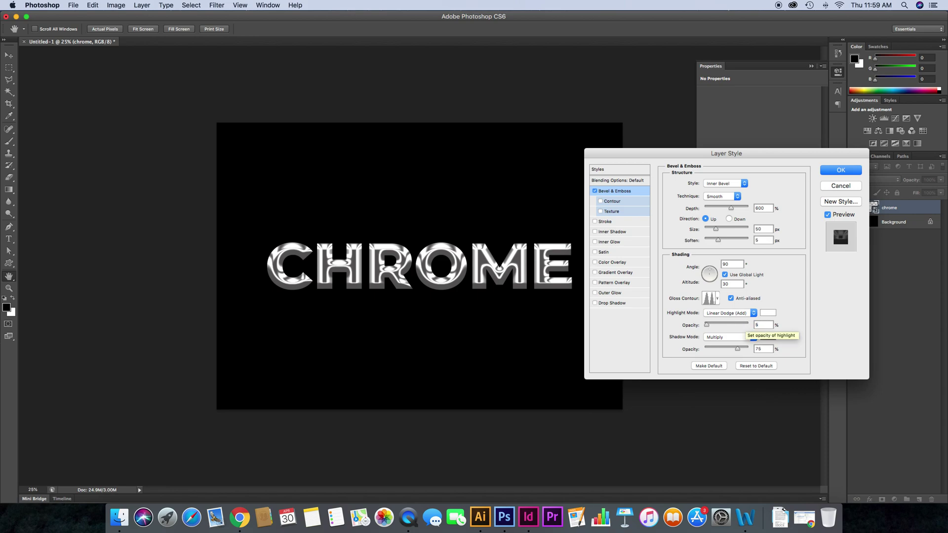
text(0)
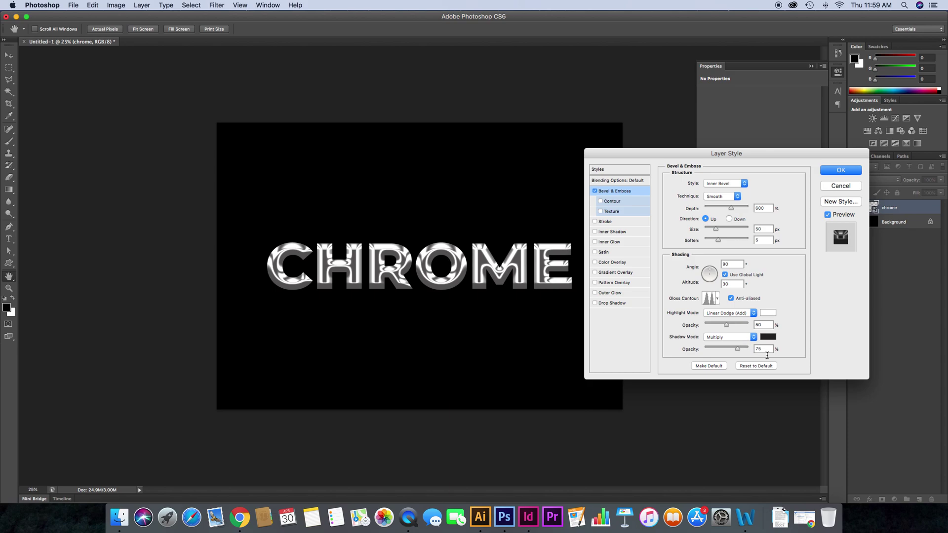
Set the bevel's shadow opacity to 50%
drag(768, 350, 741, 350)
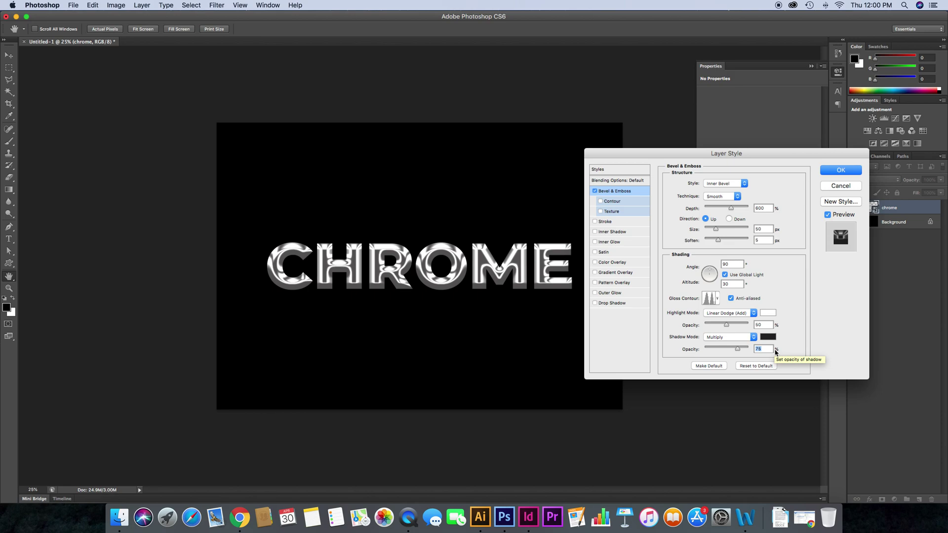
text(5)
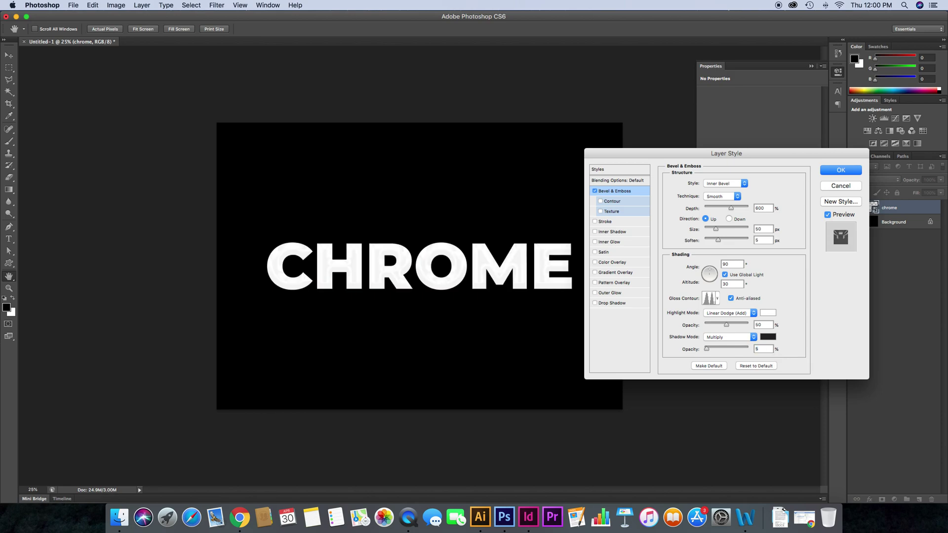
text(0)
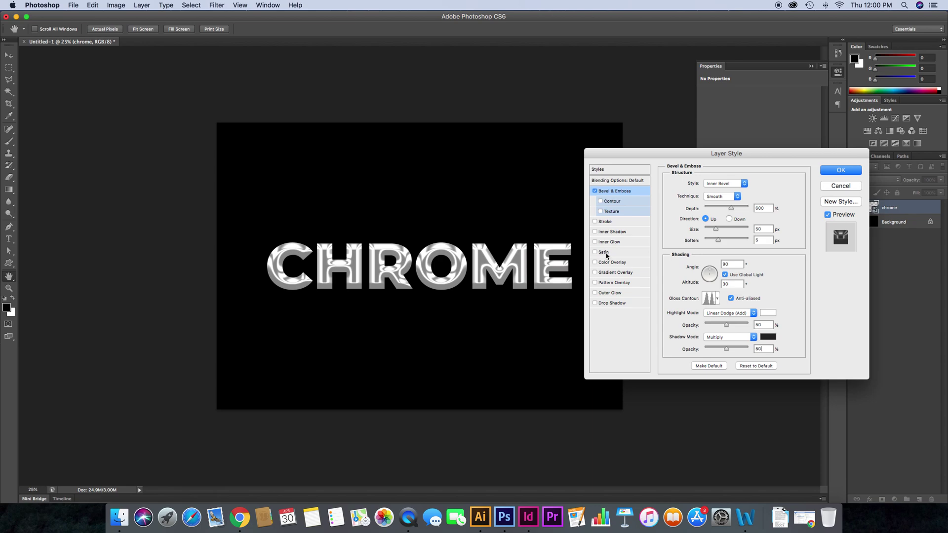
Add a Satin effect with the angle at -126°, distance at 30 px and size at 30 px
click(604, 252)
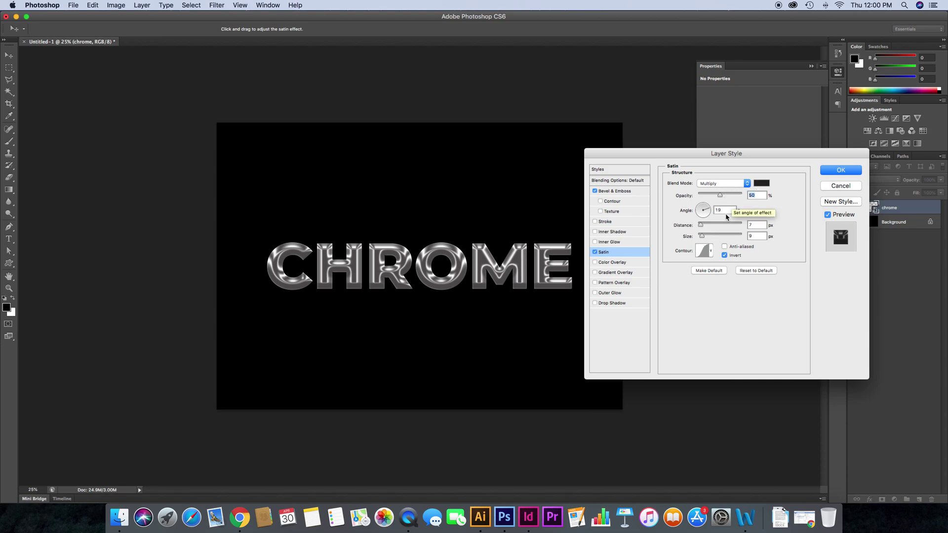
click(726, 207)
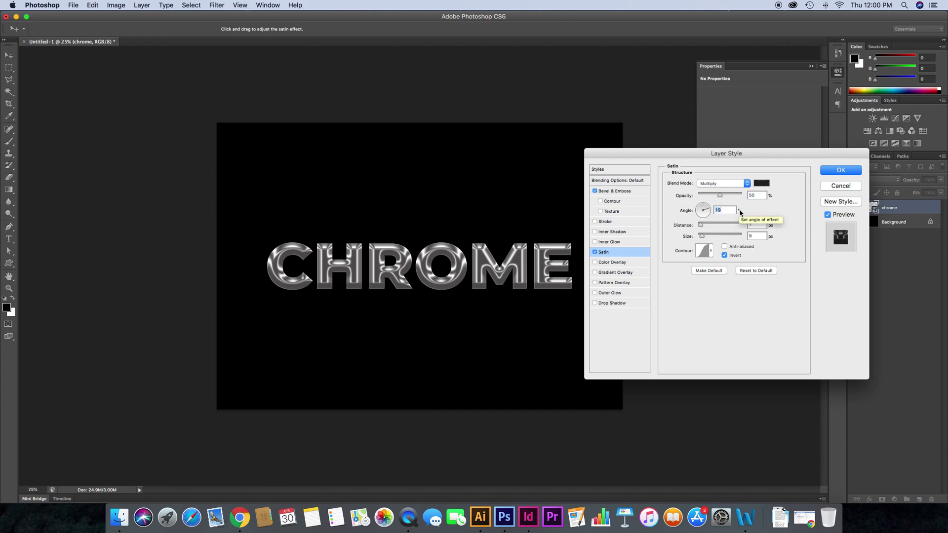
text(-126)
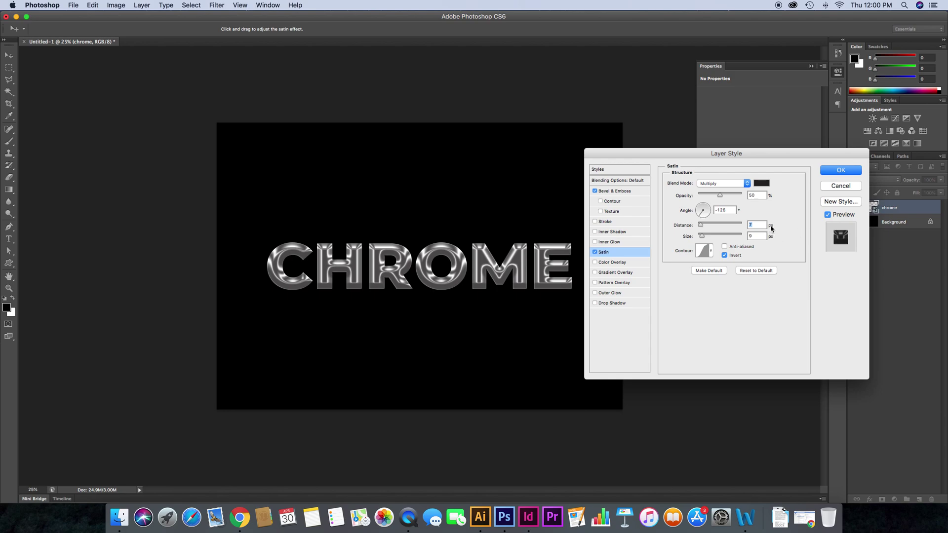
text(3)
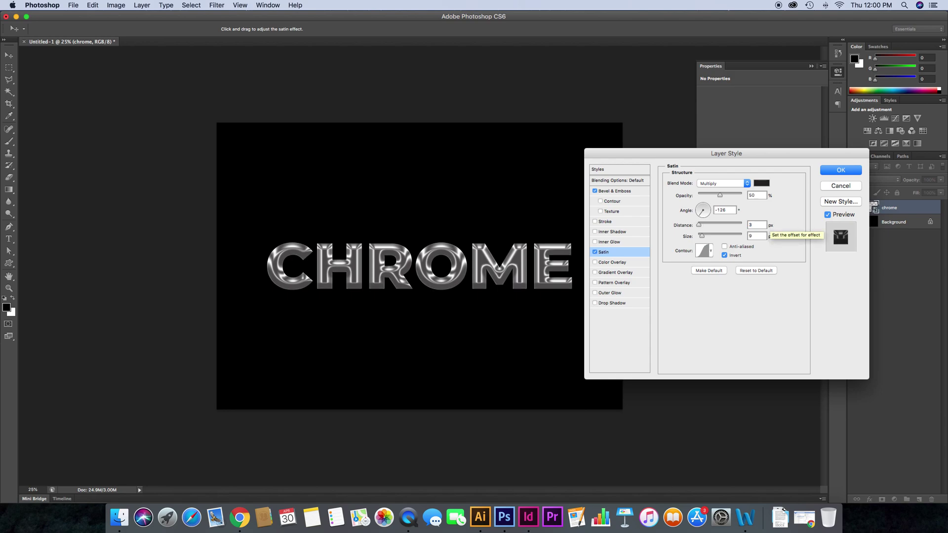
text(0)
key(Tab)
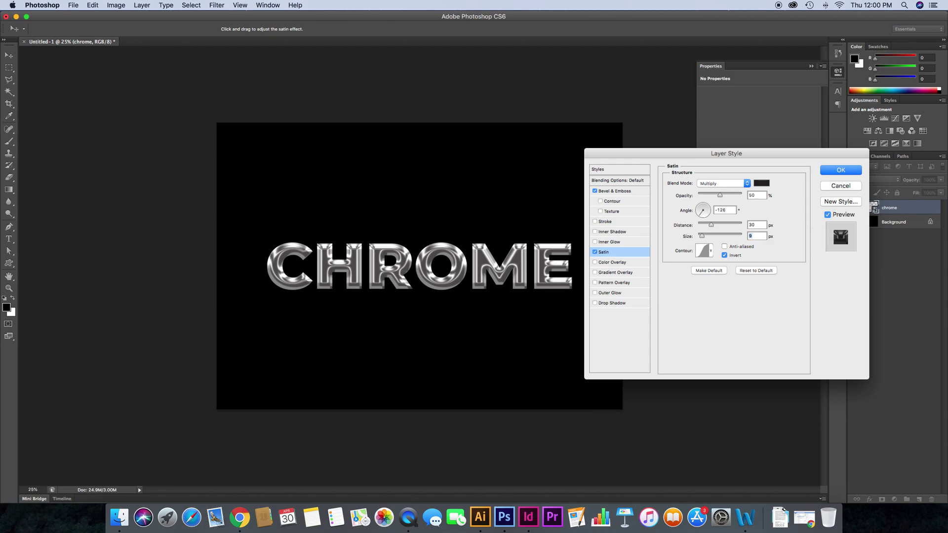
text(30)
Turn on anti-aliasing for the satin contour and choose the Cove - Deep contour
click(725, 247)
click(712, 252)
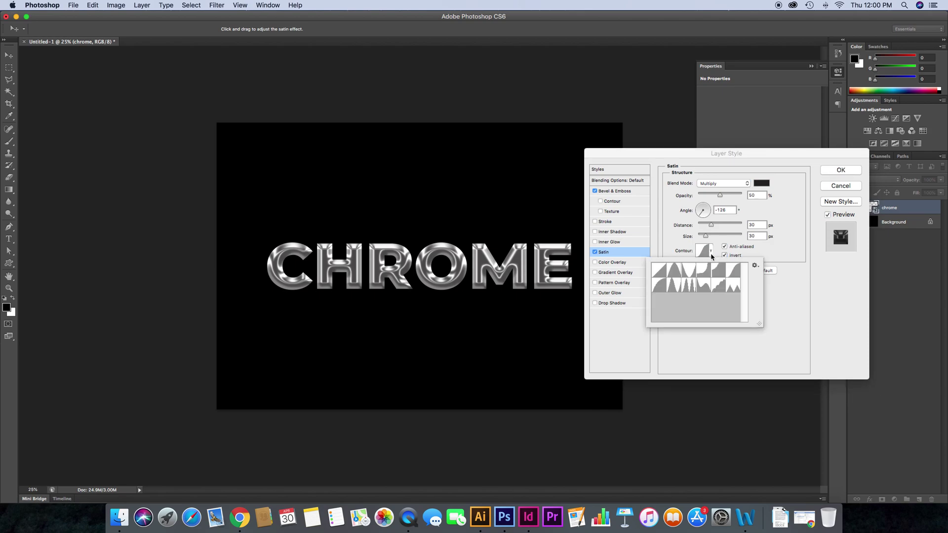
click(705, 271)
click(779, 252)
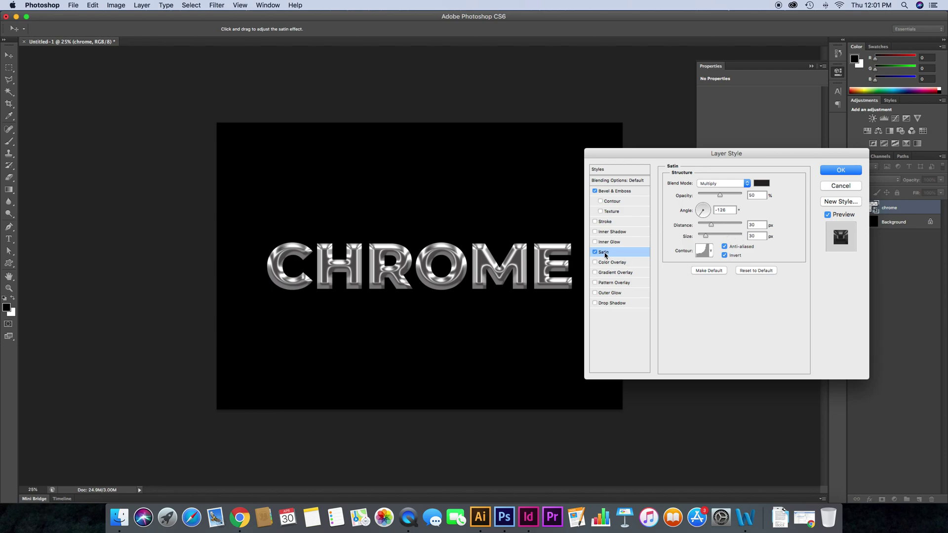
Add an Outer Glow with Linear Dodge (Add) blending, 90% opacity and 4% noise
click(625, 293)
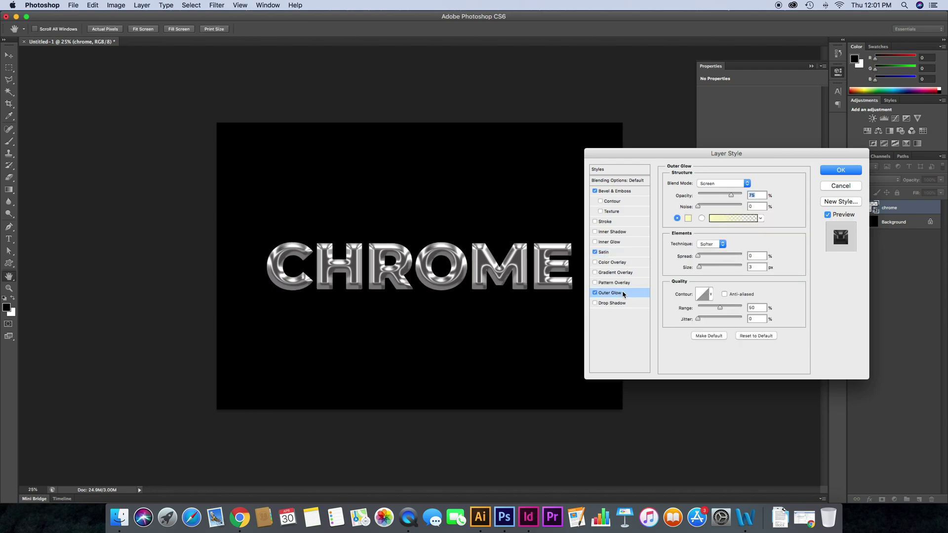
click(735, 185)
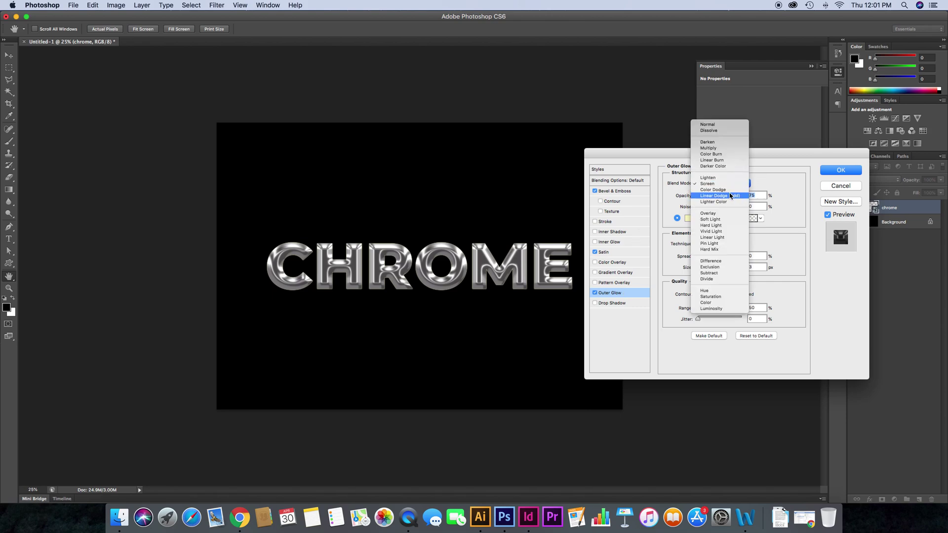
click(730, 197)
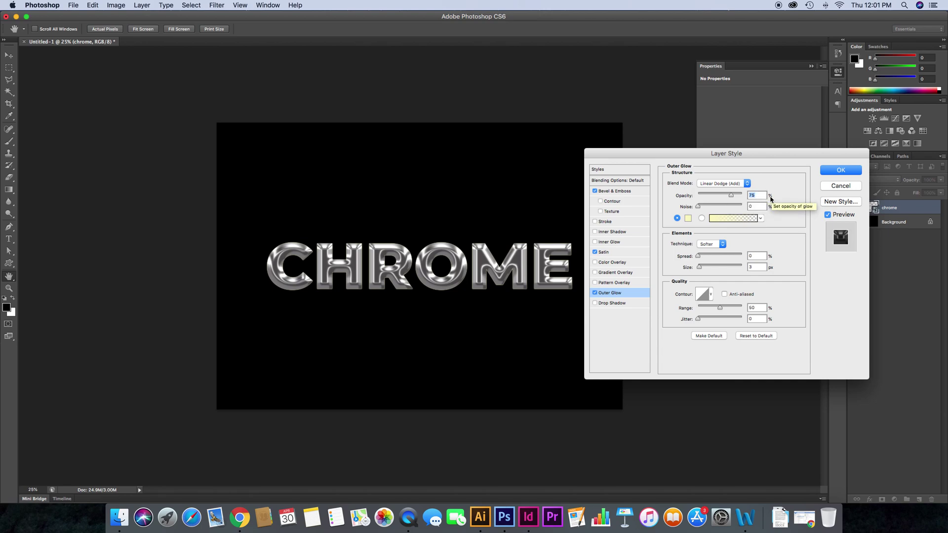
text(90)
key(Tab)
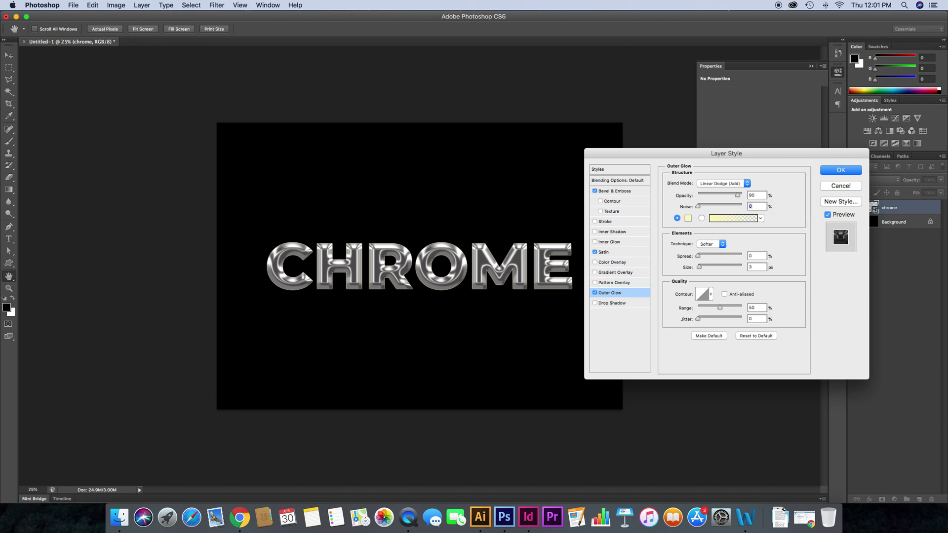
text(4)
Change the outer glow colour to white by setting its cyan, magenta and yellow values to 0%
click(688, 218)
click(768, 386)
text(0)
key(Tab)
text(0)
key(Tab)
text(0)
key(Tab)
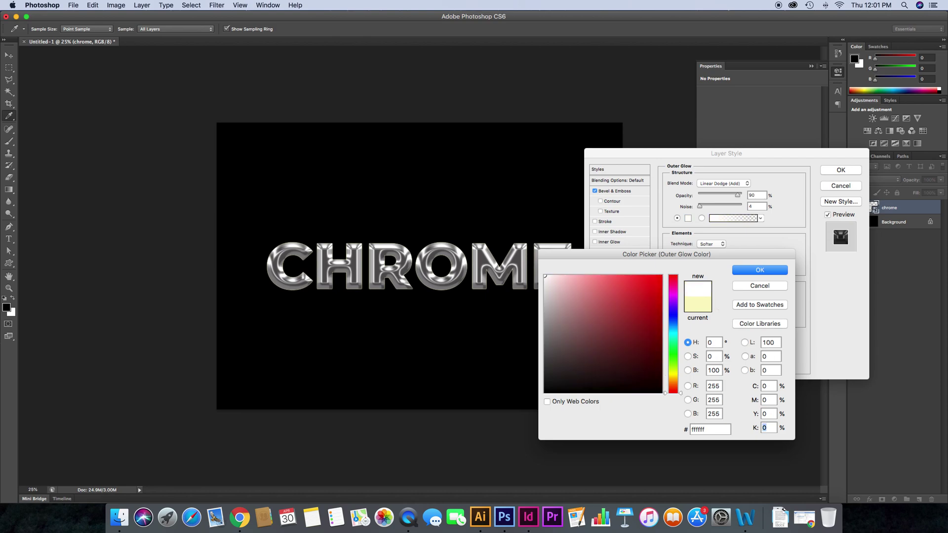
click(748, 272)
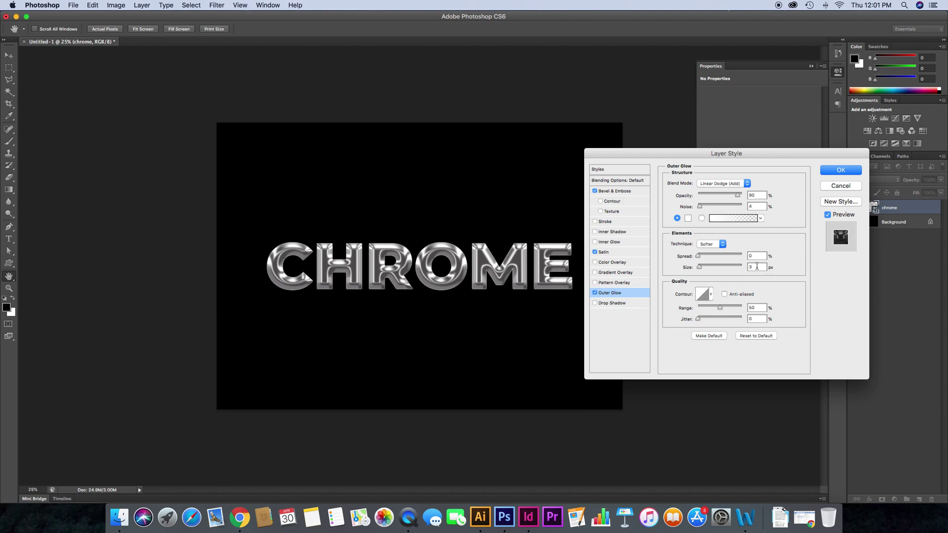
Set the outer glow's size to 18 px and range to 55% with an anti-aliased contour, and apply the layer styles
text(18)
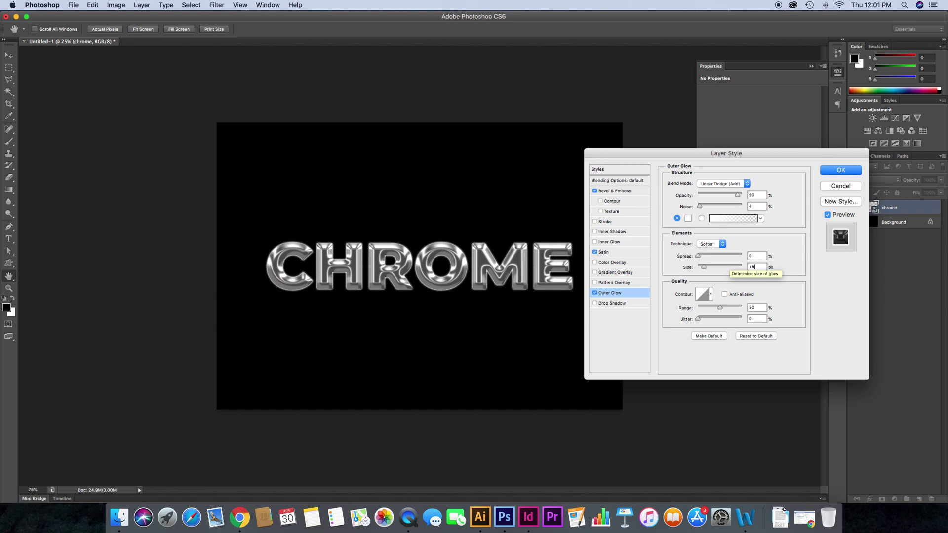
drag(697, 156, 550, 138)
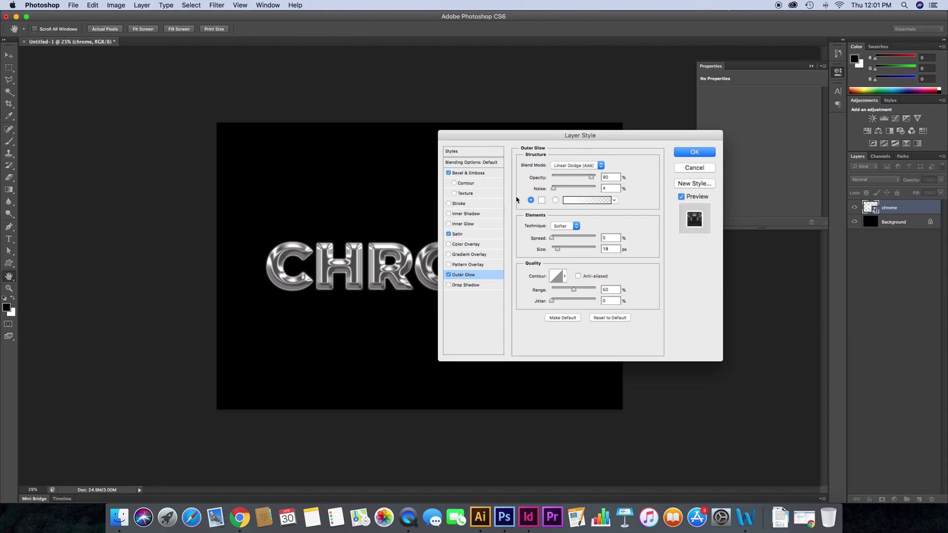
click(578, 277)
drag(614, 290, 591, 292)
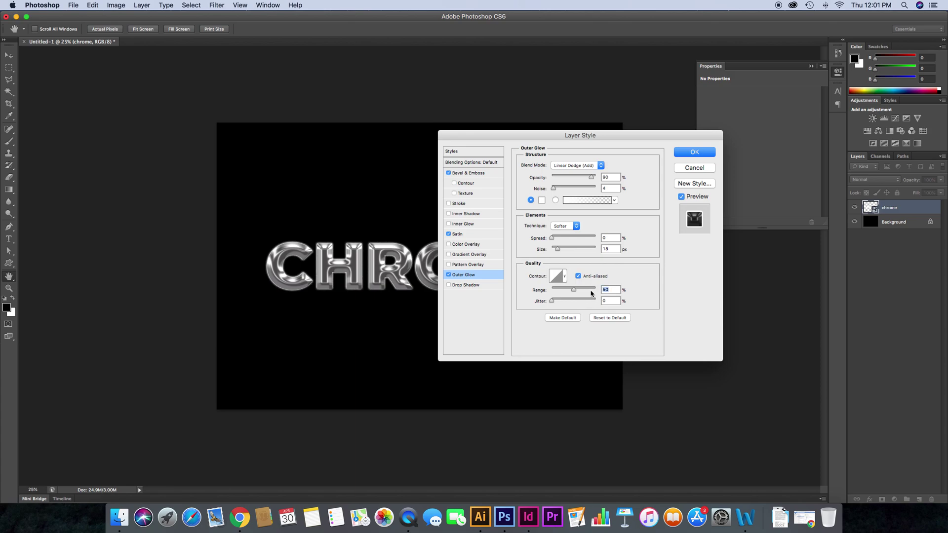
text(55)
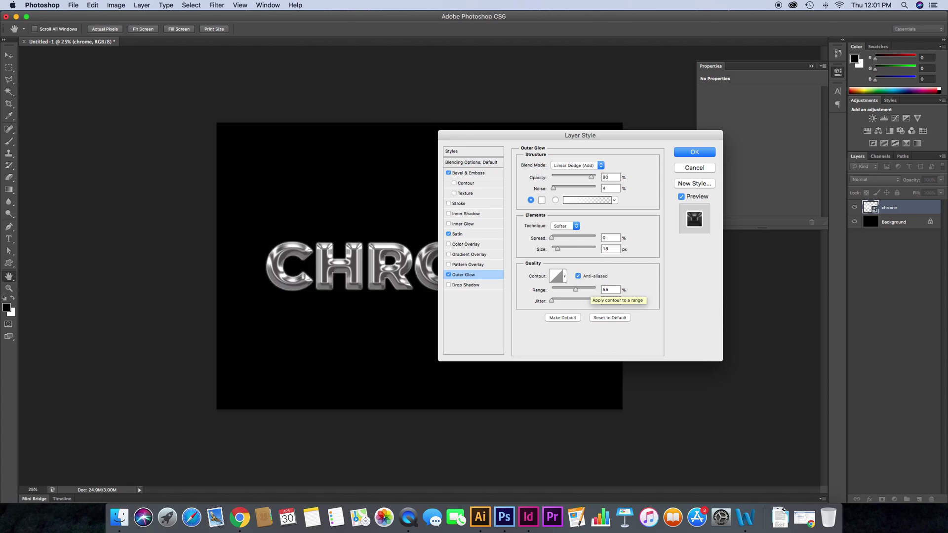
key(Tab)
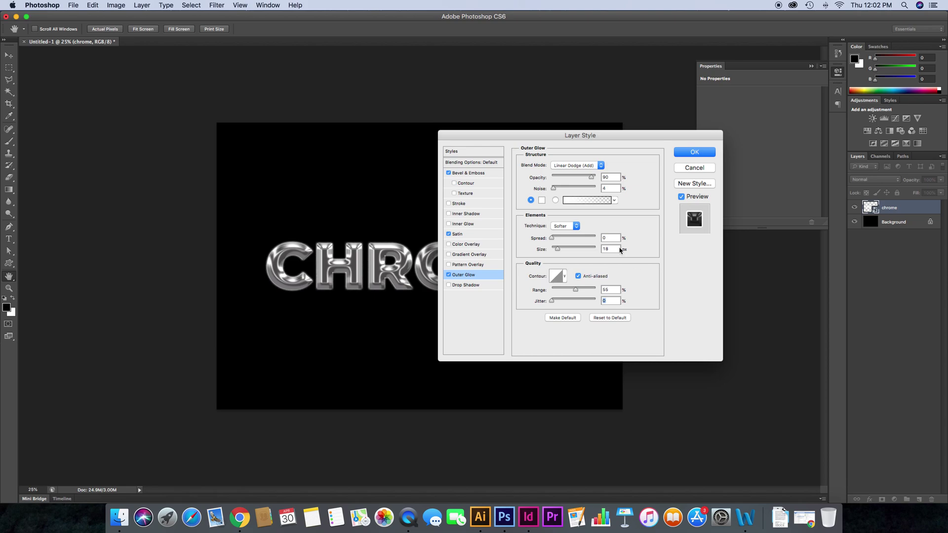
click(693, 153)
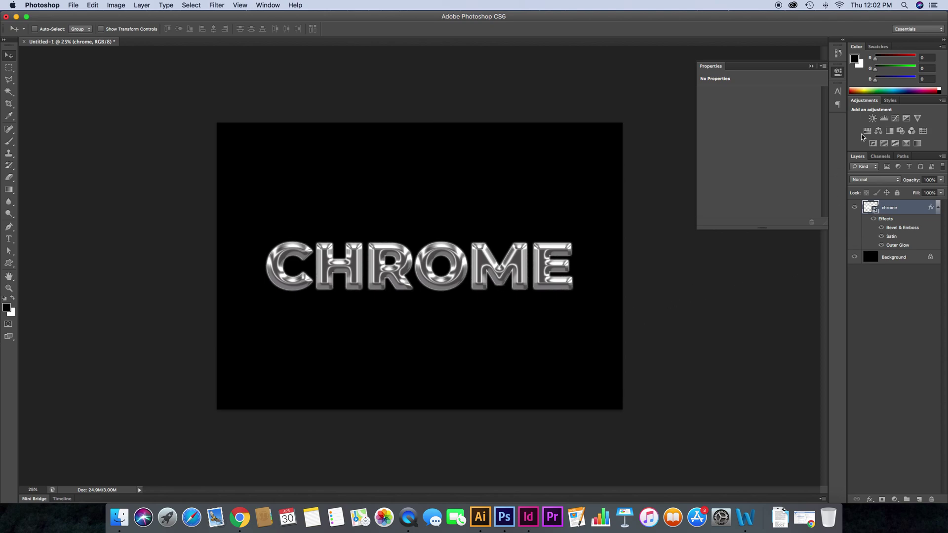
Add a Curves adjustment layer above the chrome layer and shape its RGB curve with raised shadows and highlights around a near-neutral midpoint
click(898, 120)
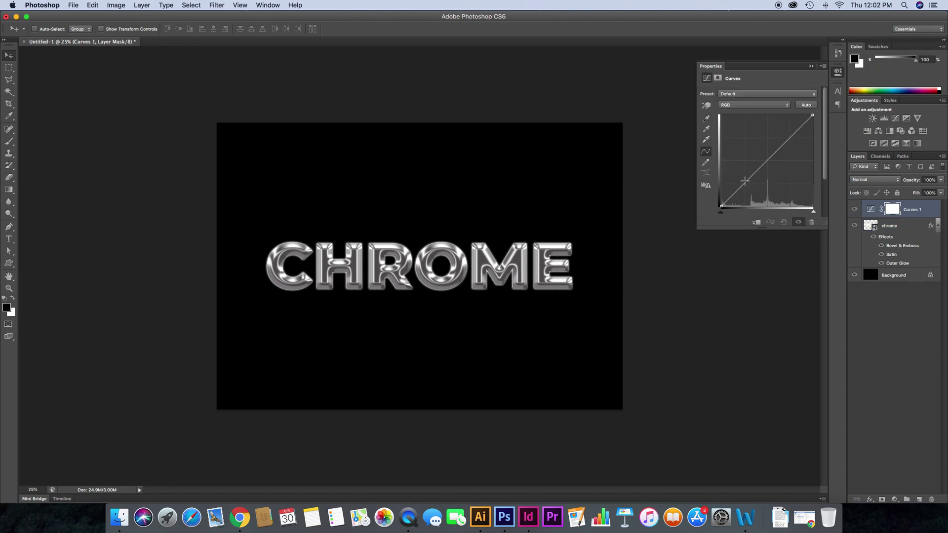
drag(745, 181, 764, 165)
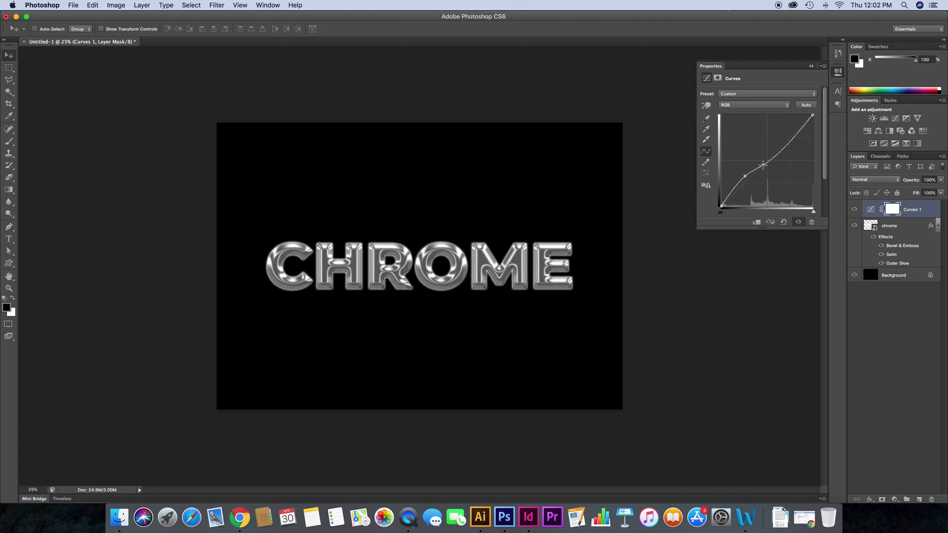
drag(793, 139, 802, 127)
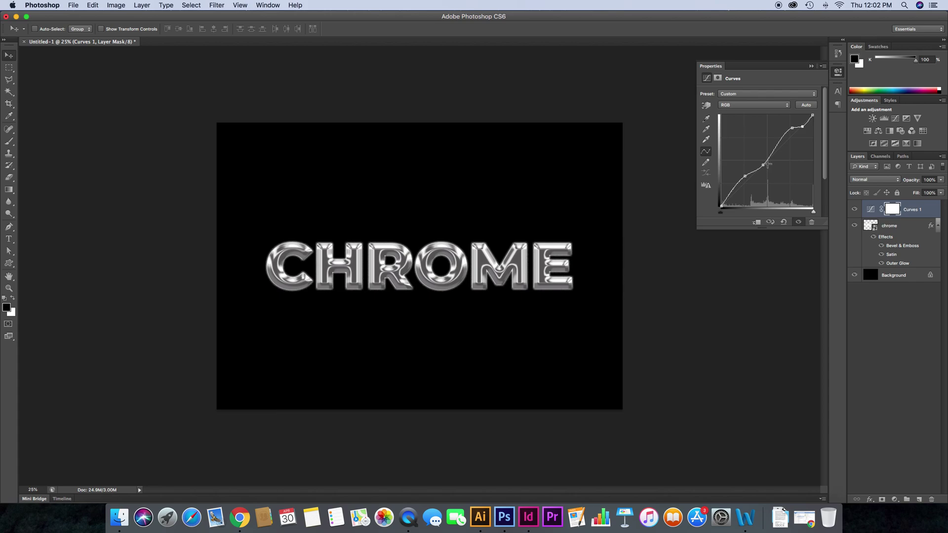
Add a Gradient Map adjustment layer above the Curves layer using the Selenium 2 preset
click(932, 211)
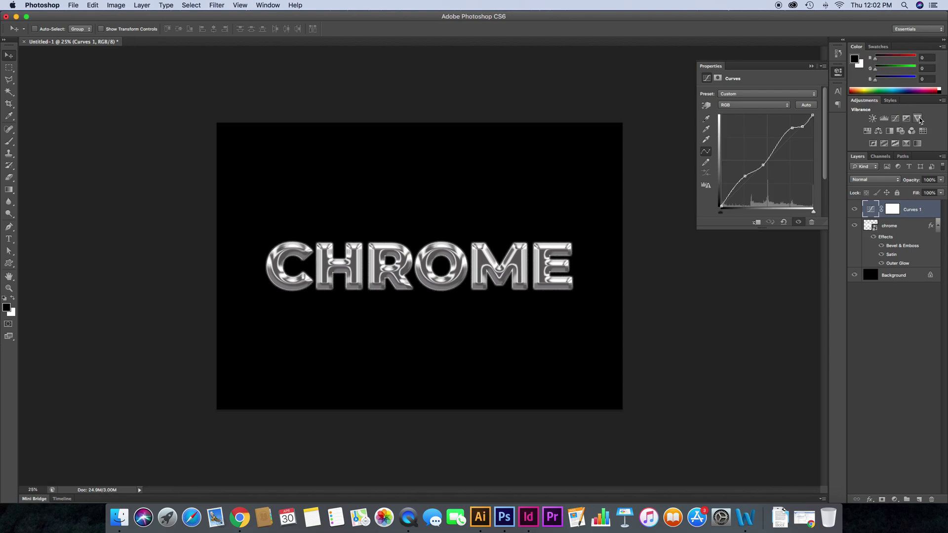
click(918, 144)
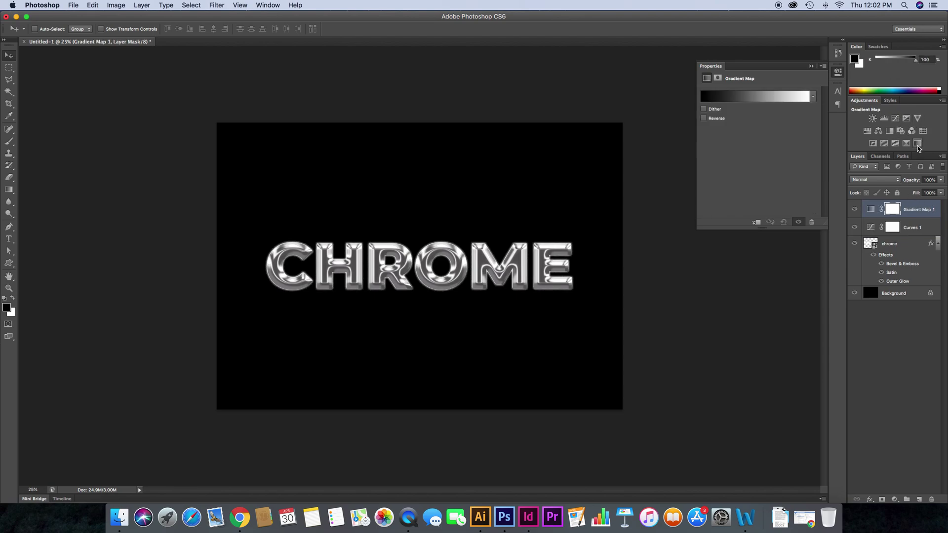
click(748, 96)
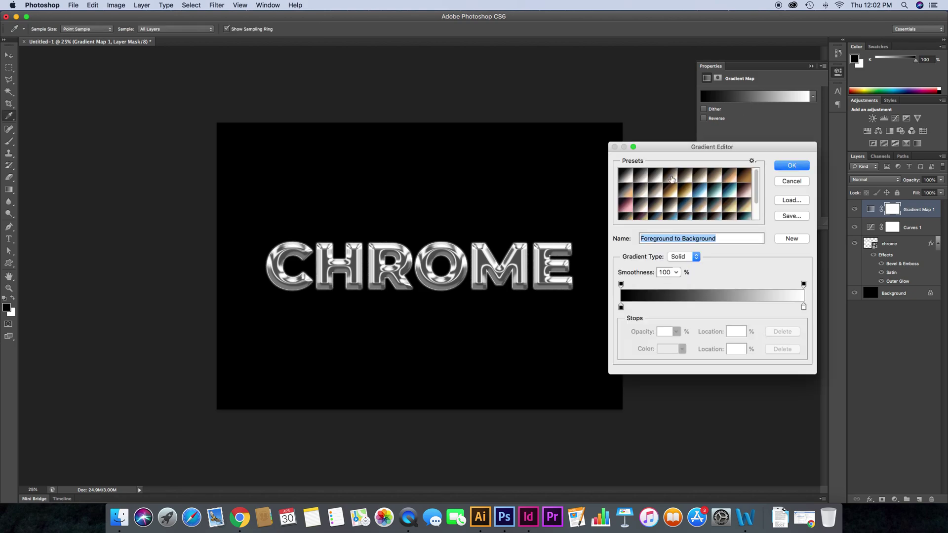
click(672, 179)
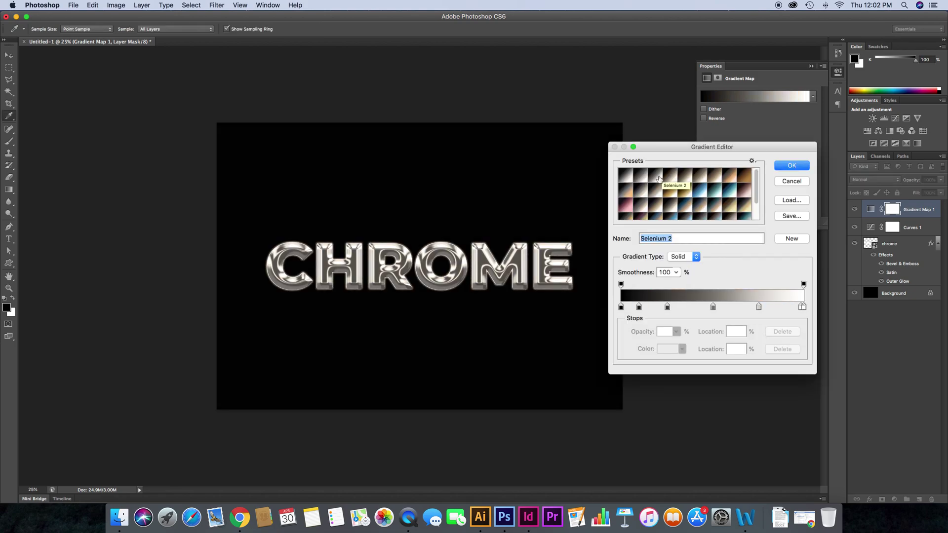
click(783, 163)
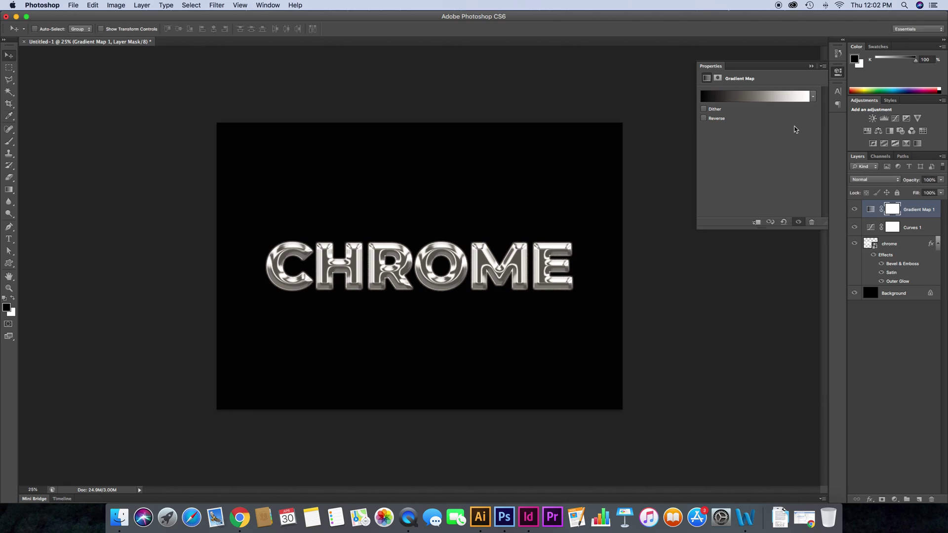
Collapse the adjustment properties and inspect the chrome text enlarged in full-screen mode
click(838, 71)
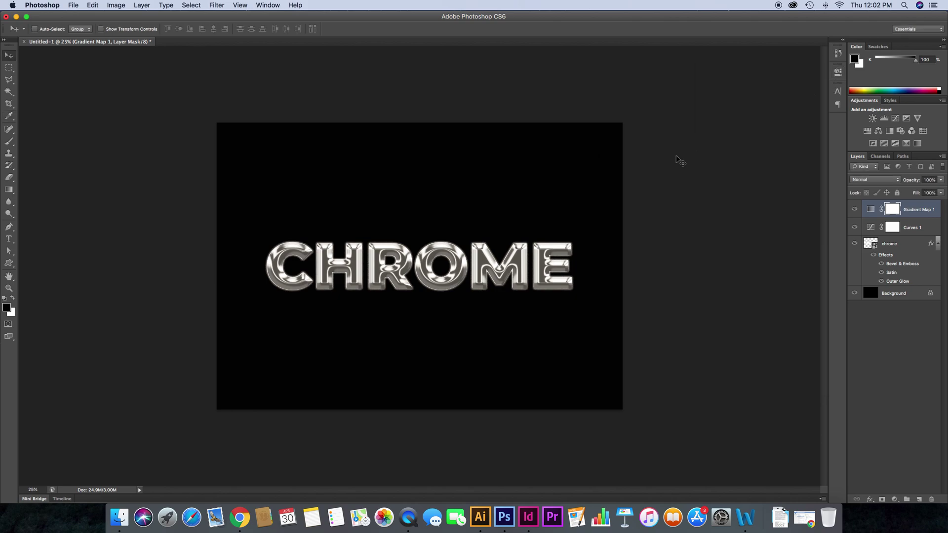
key(f)
key(f)
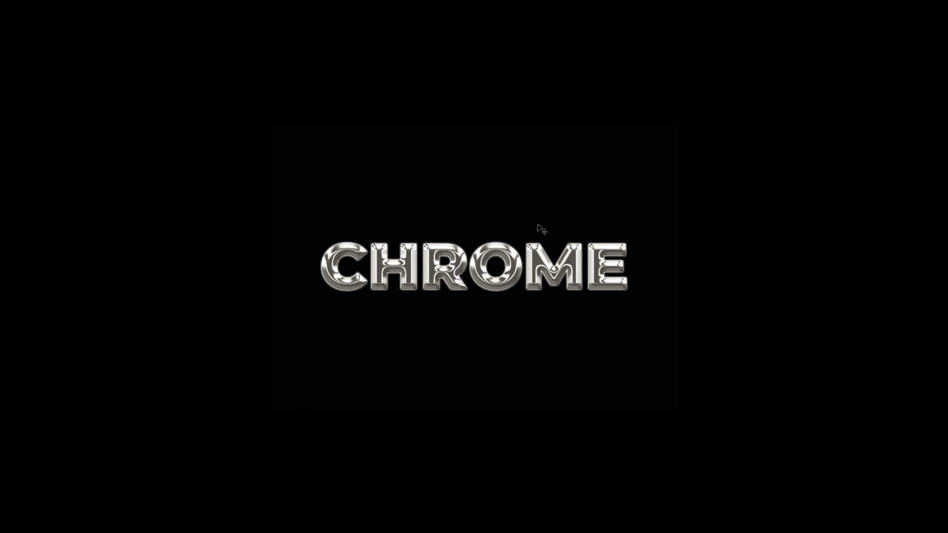
key(ctrl+plus)
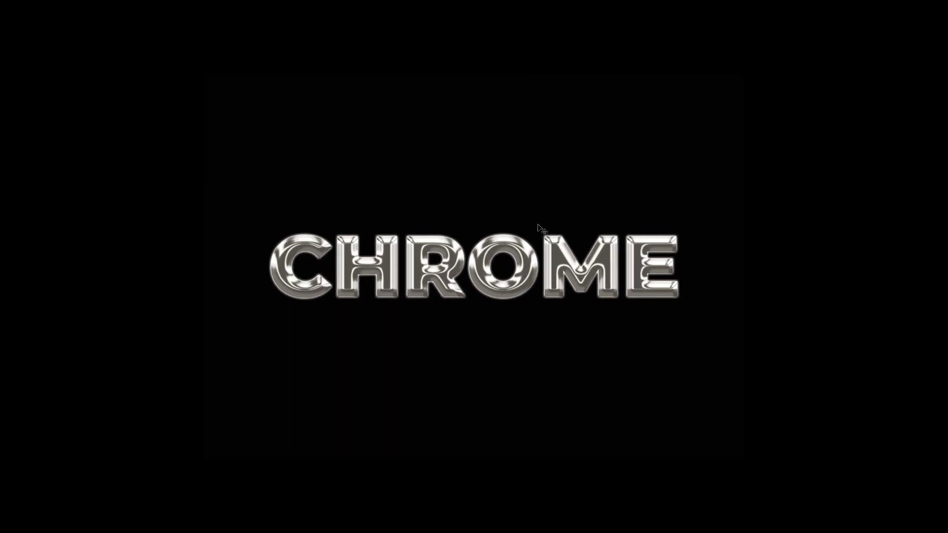